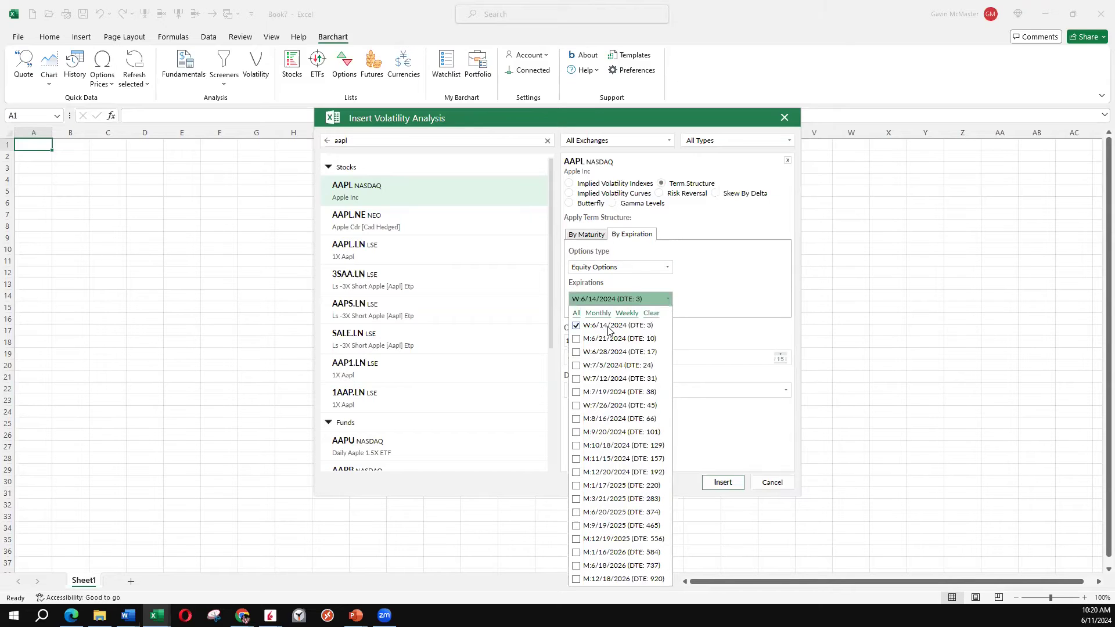
Step: Include all AAPL expirations in the term structure by expiration and insert the volatility analysis into the sheet
click(577, 314)
click(713, 449)
click(719, 482)
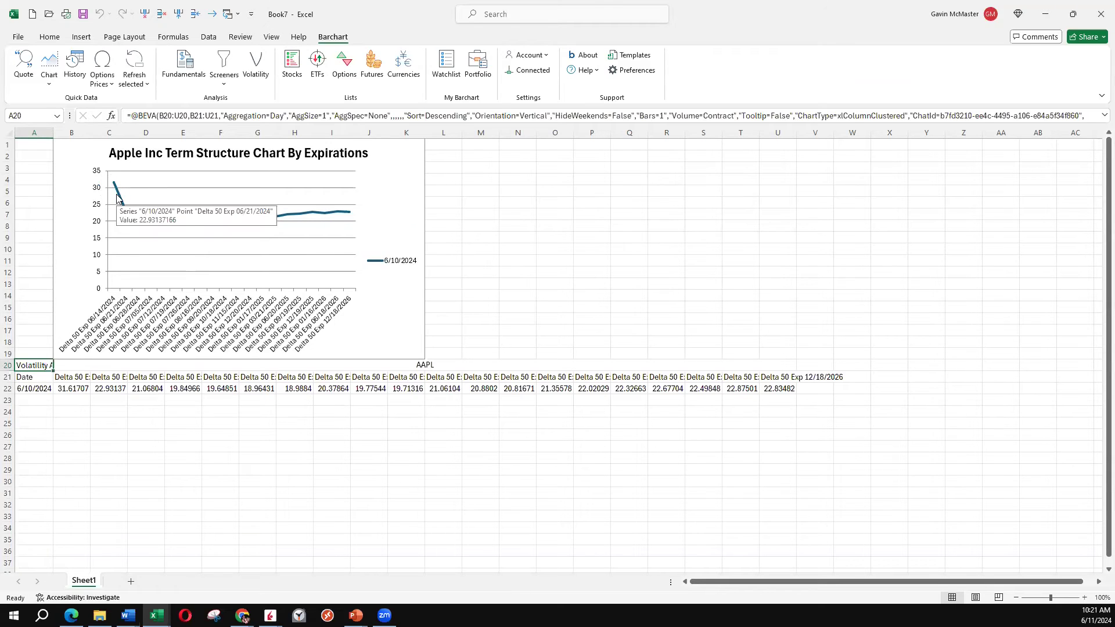
mouse_move(115, 184)
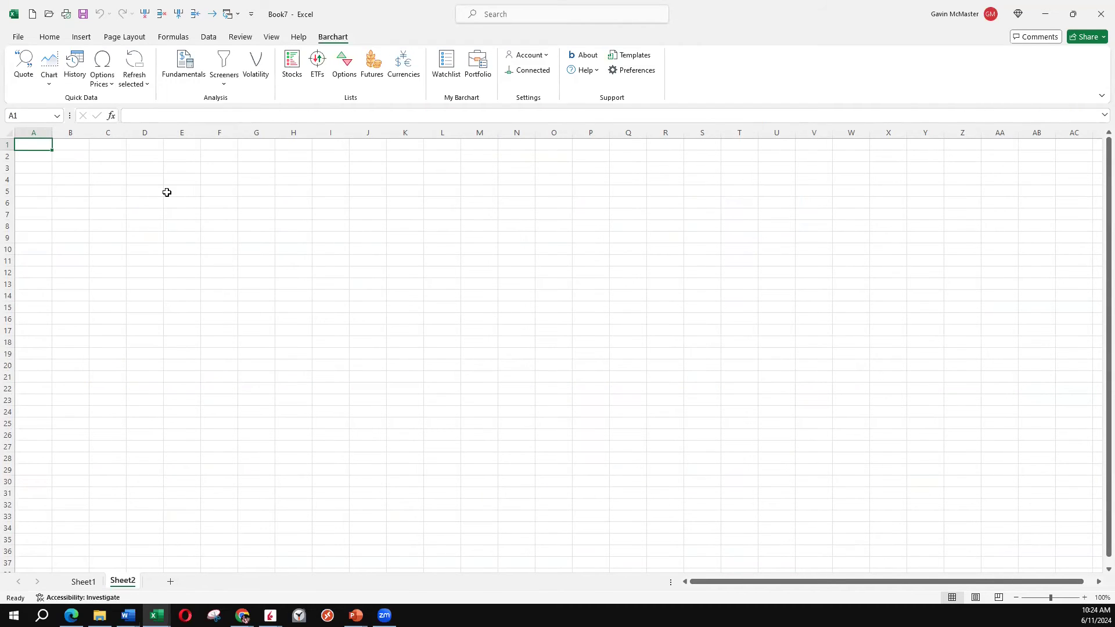
Step: Set up an options chain for AAPL (NASDAQ) on Sheet2 with the 6/14/2024, 6/21/2024 and 7/19/2024 expirations
click(104, 66)
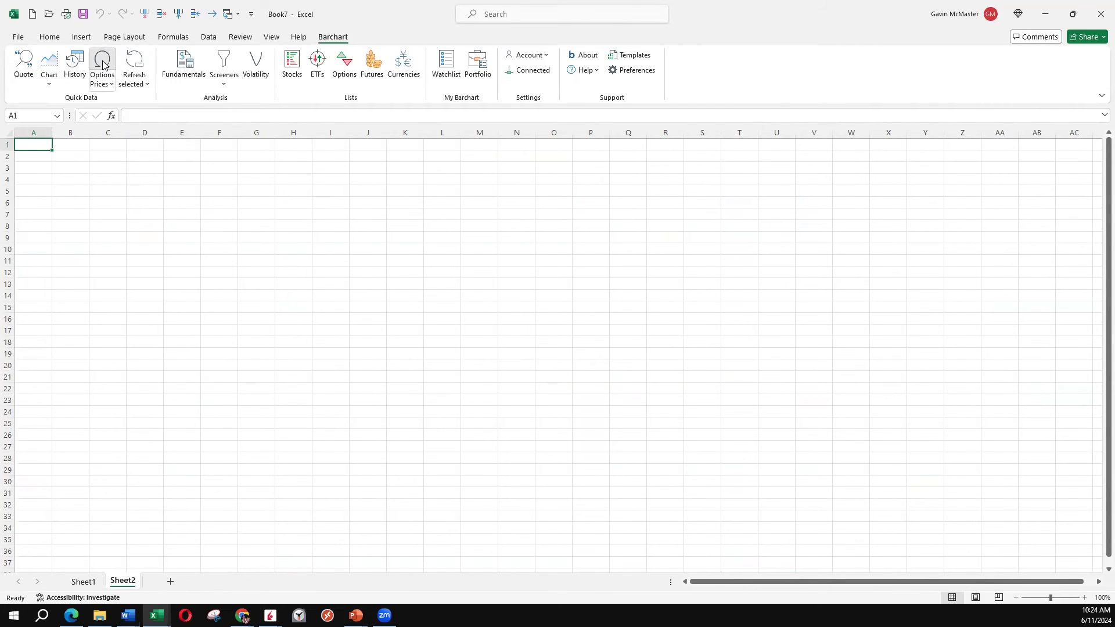
text(aapl)
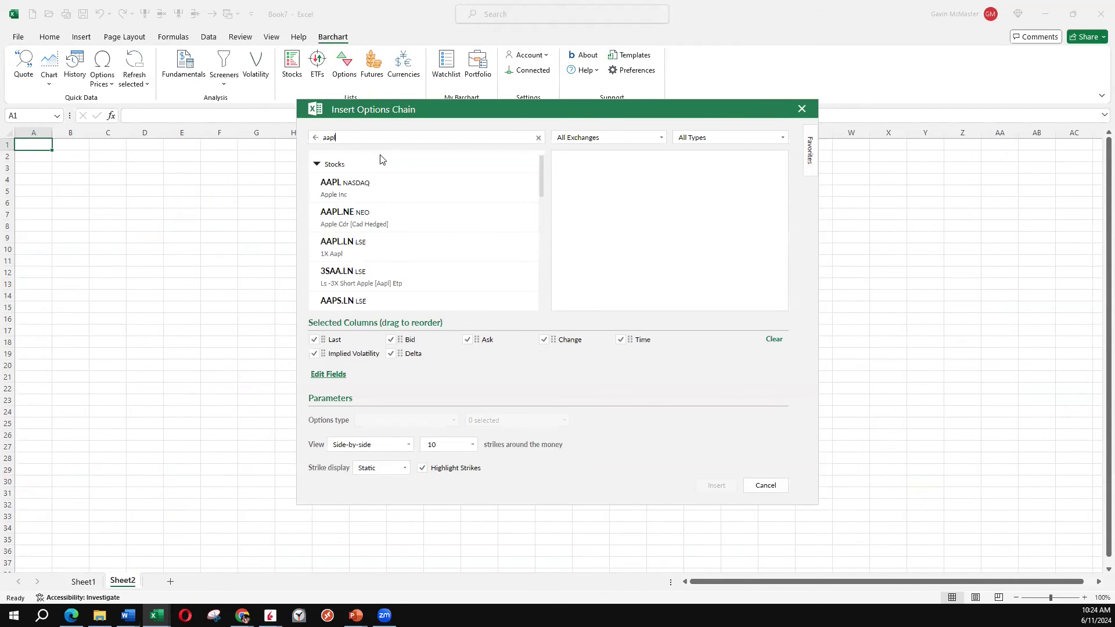
click(377, 191)
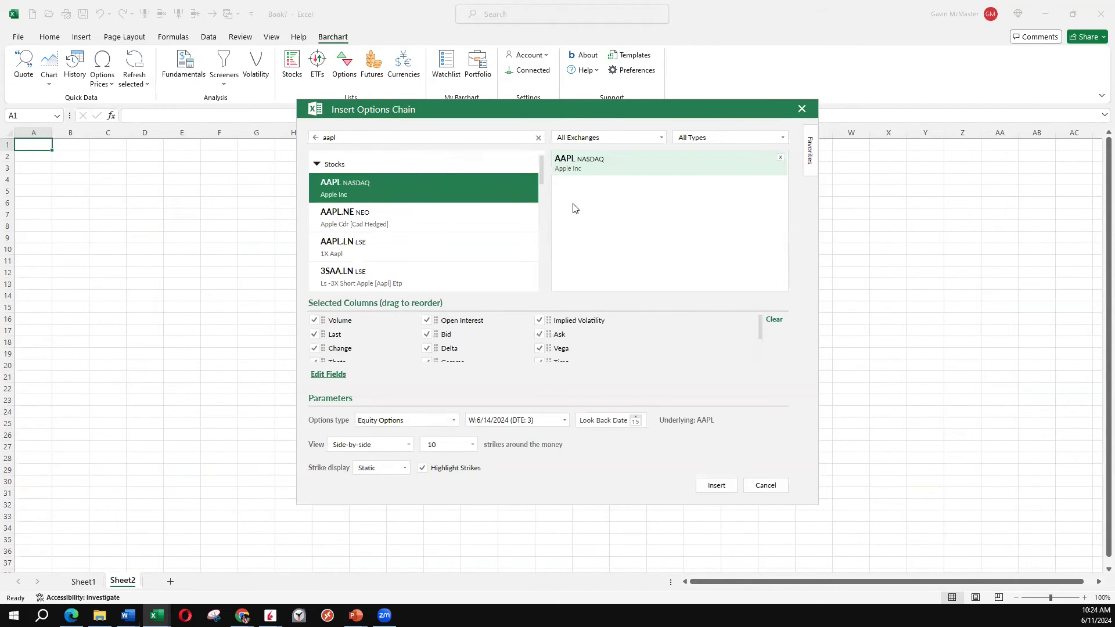
click(564, 421)
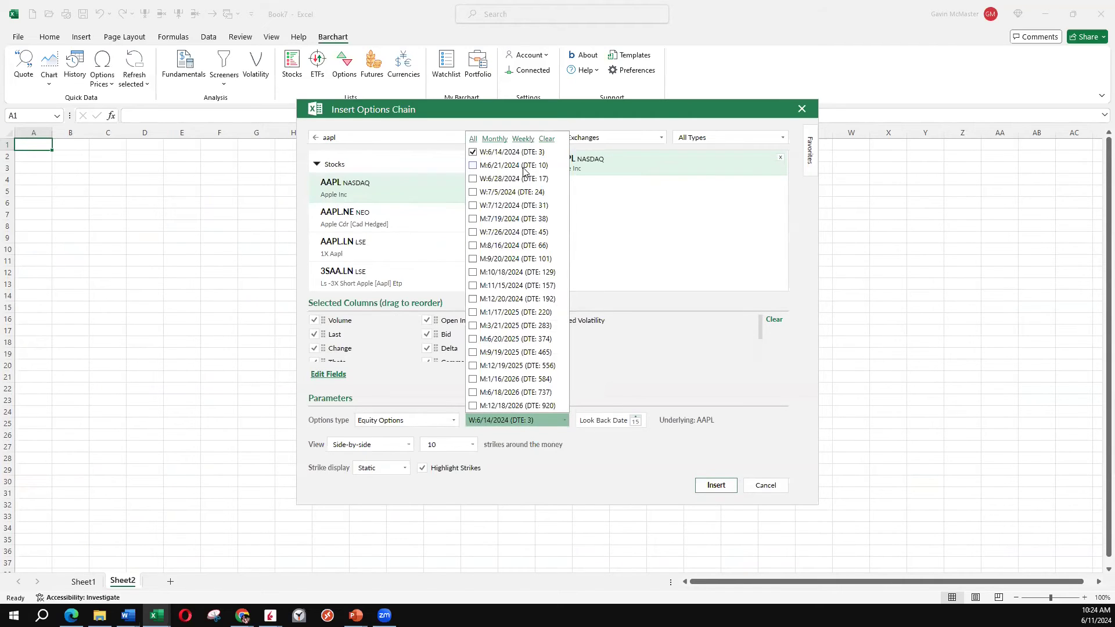
click(497, 167)
click(621, 461)
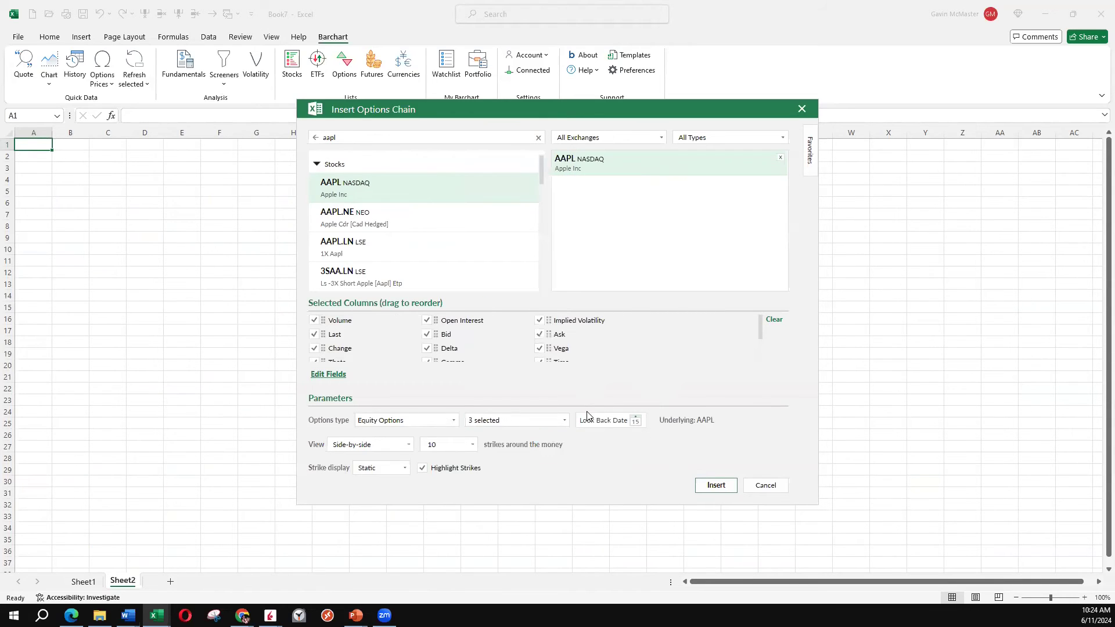
Step: Reduce the chain's columns to Volume, Implied Volatility, Last, Bid and Ask, and insert it into Sheet2
click(427, 321)
click(539, 335)
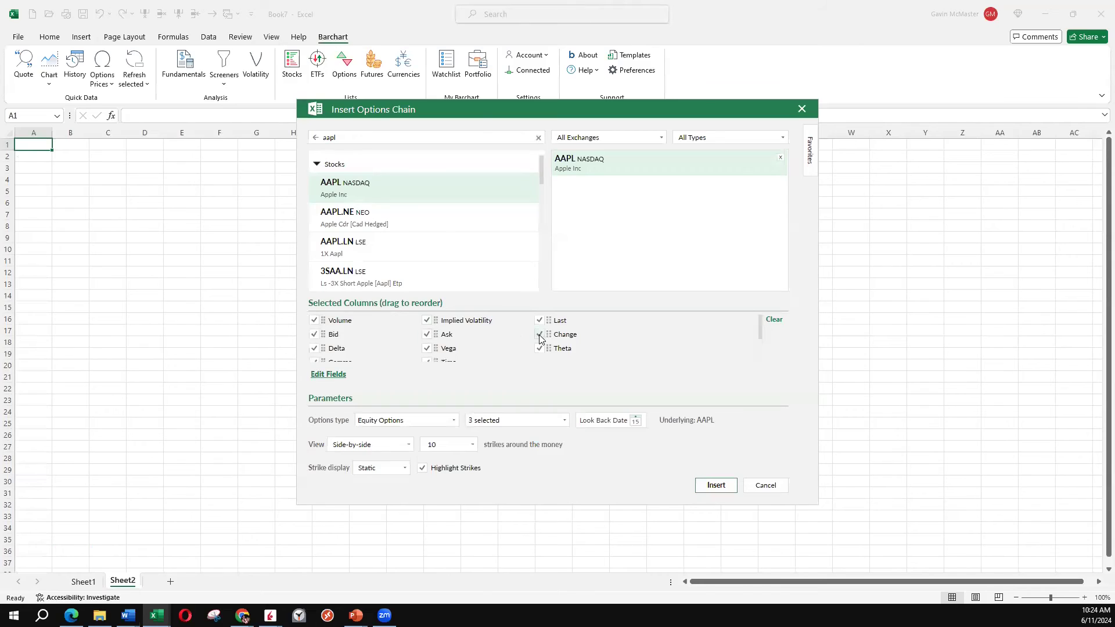
click(539, 348)
click(427, 348)
click(314, 350)
click(314, 349)
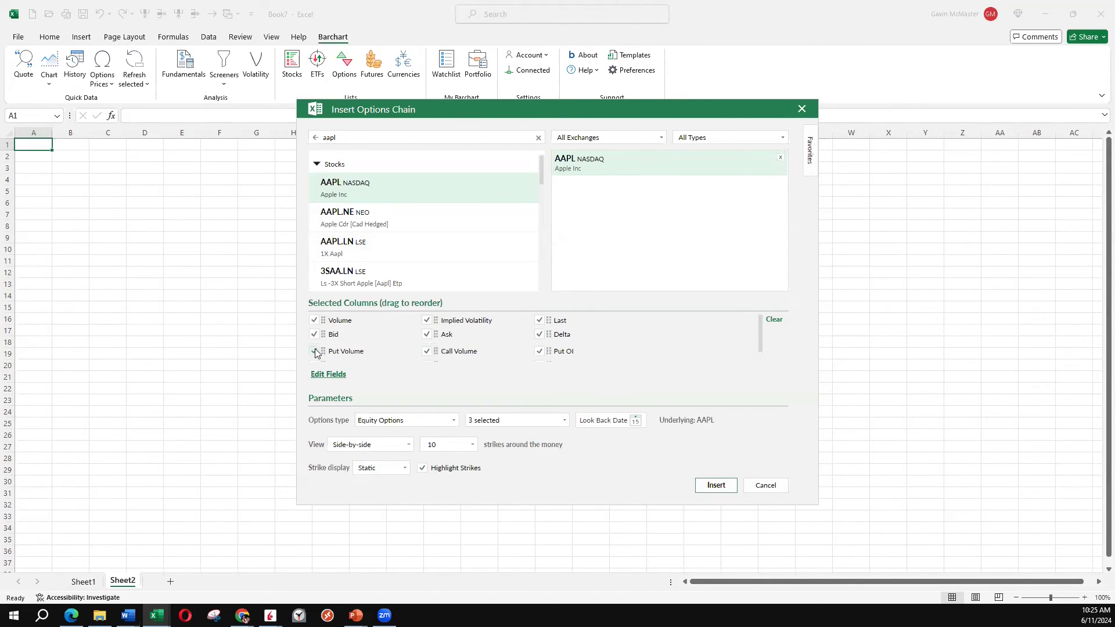
click(540, 351)
click(428, 352)
click(314, 352)
click(314, 353)
click(428, 353)
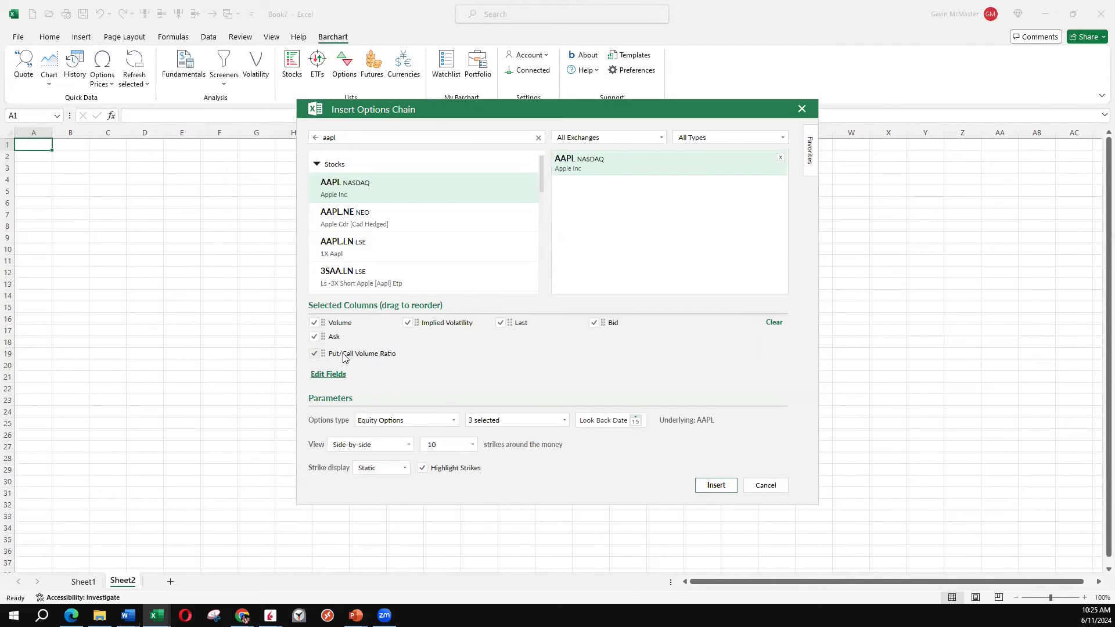
click(315, 354)
click(716, 485)
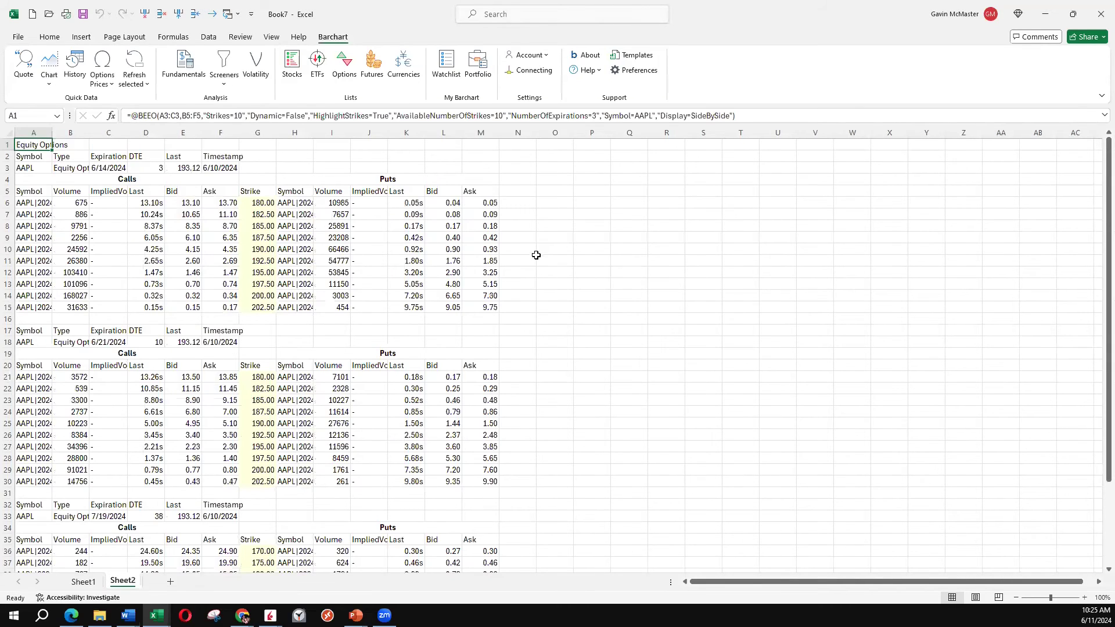
Step: Widen the Strike column slightly and fill the 190-strike put bids in L10 and L40 with light blue
drag(276, 132, 281, 132)
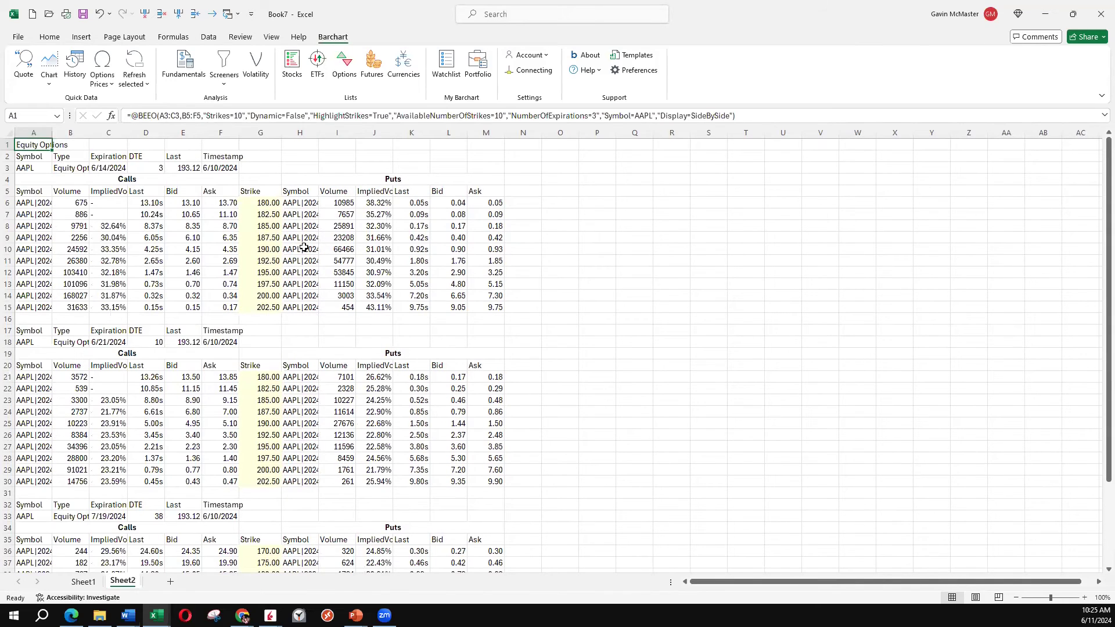
click(453, 248)
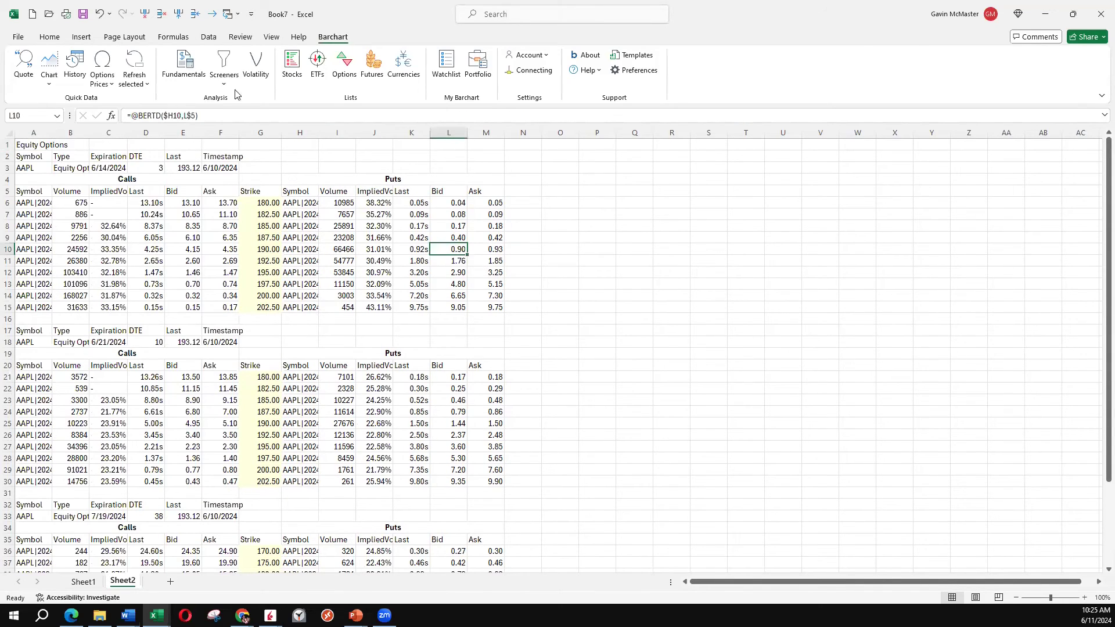
click(49, 36)
ctrl+click(449, 249)
scroll(511, 319, down, 3)
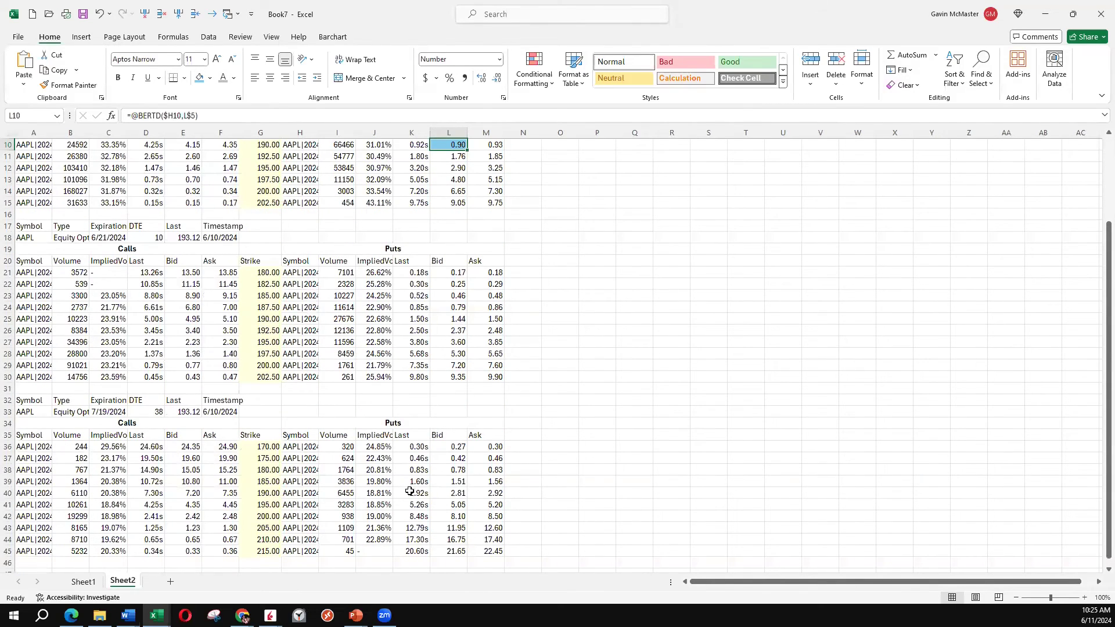
click(448, 492)
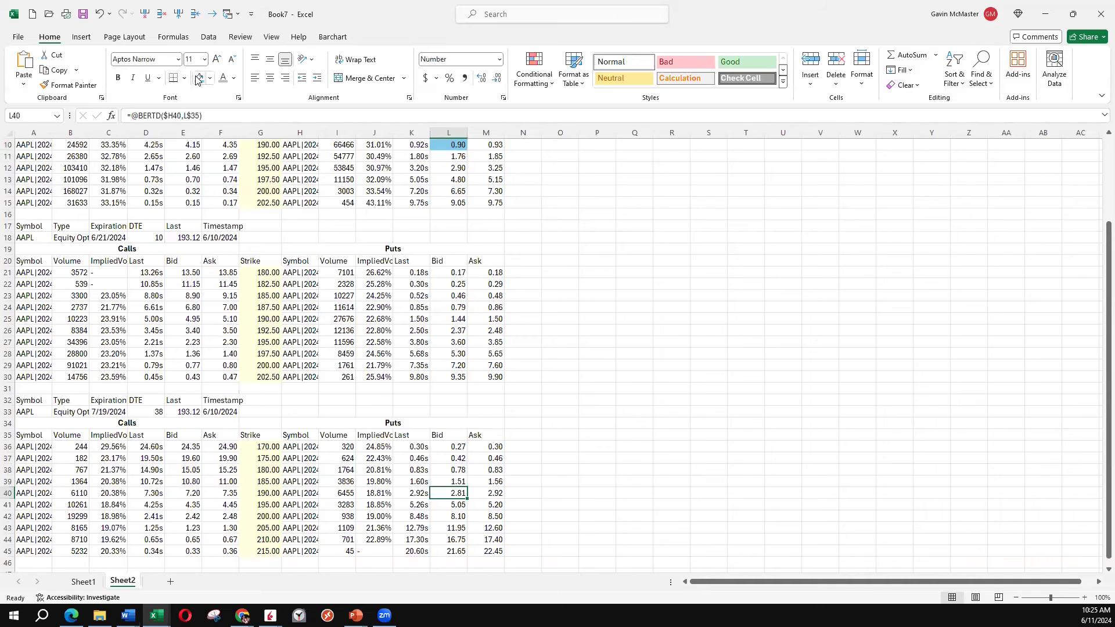
Step: Enter =L10/E3 in O10 for the 3-day put's return and format it as a percentage with two decimals
scroll(566, 237, up, 3)
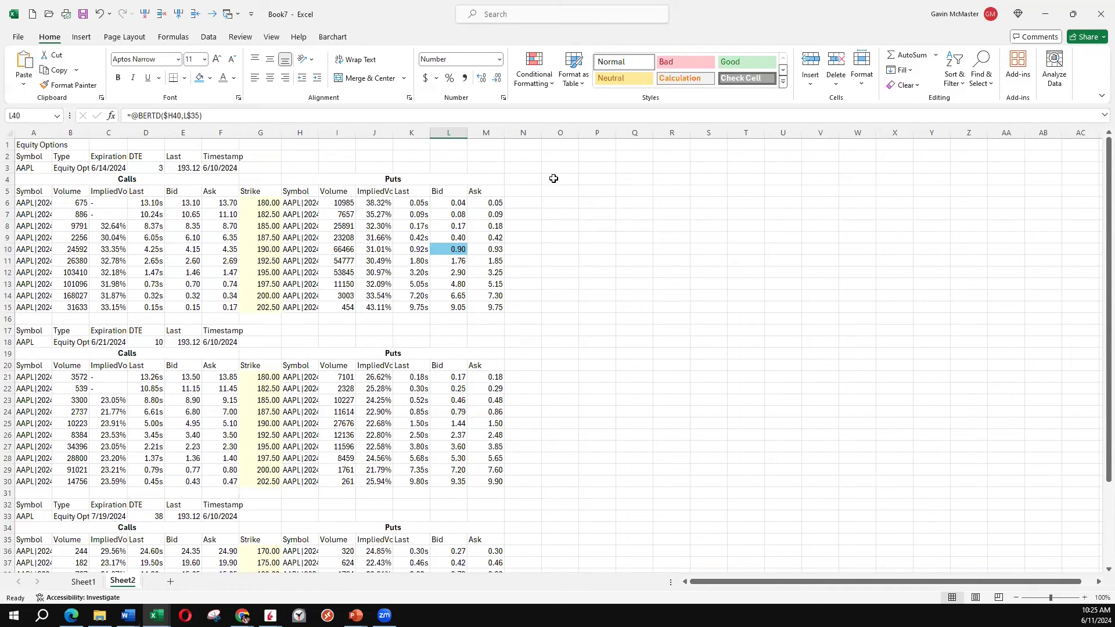
click(560, 249)
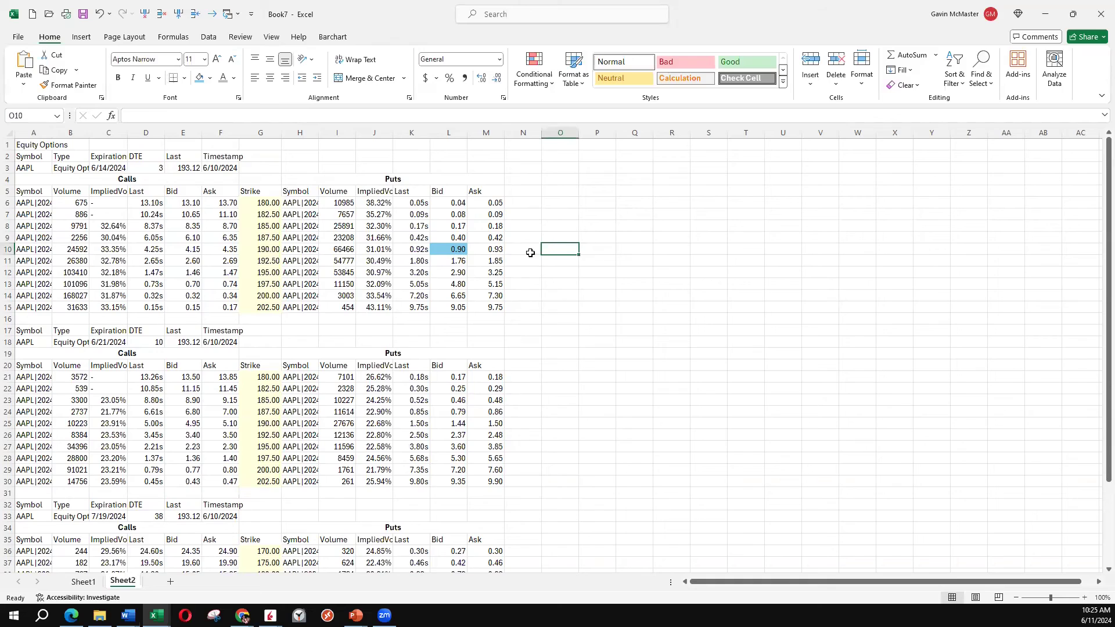
text(=)
click(456, 250)
text(/)
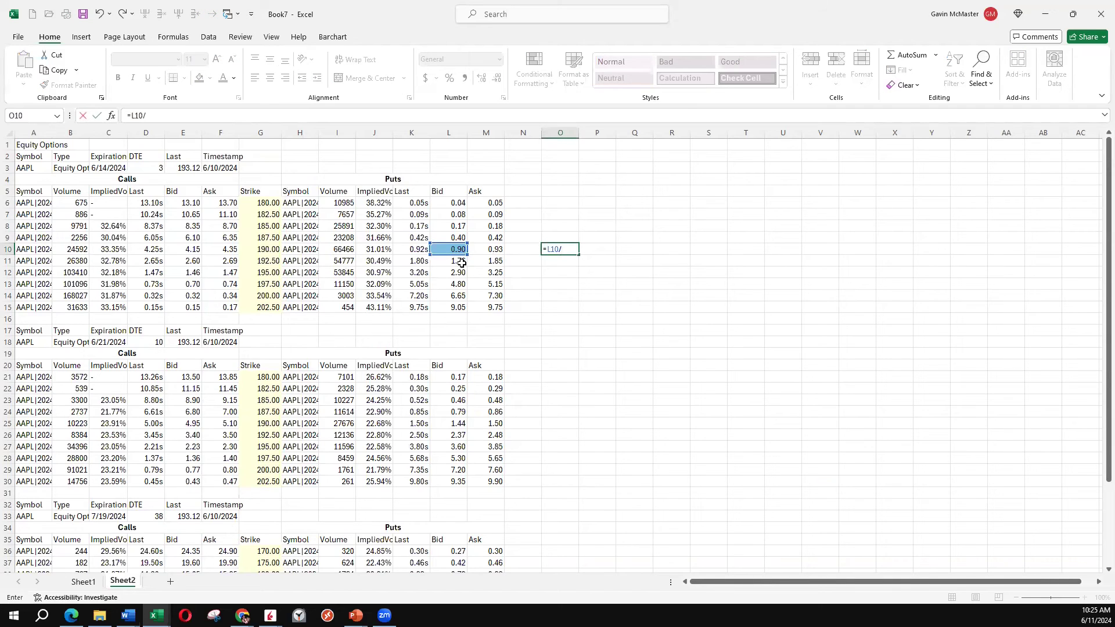
click(179, 168)
key(ctrl+Return)
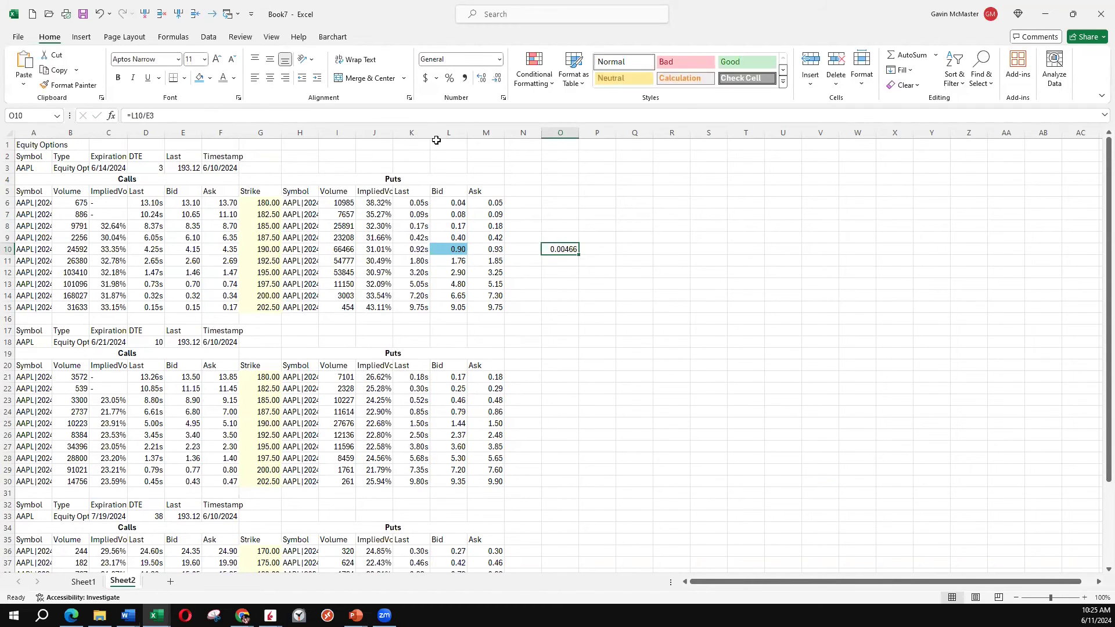
click(450, 77)
click(481, 78)
click(481, 78)
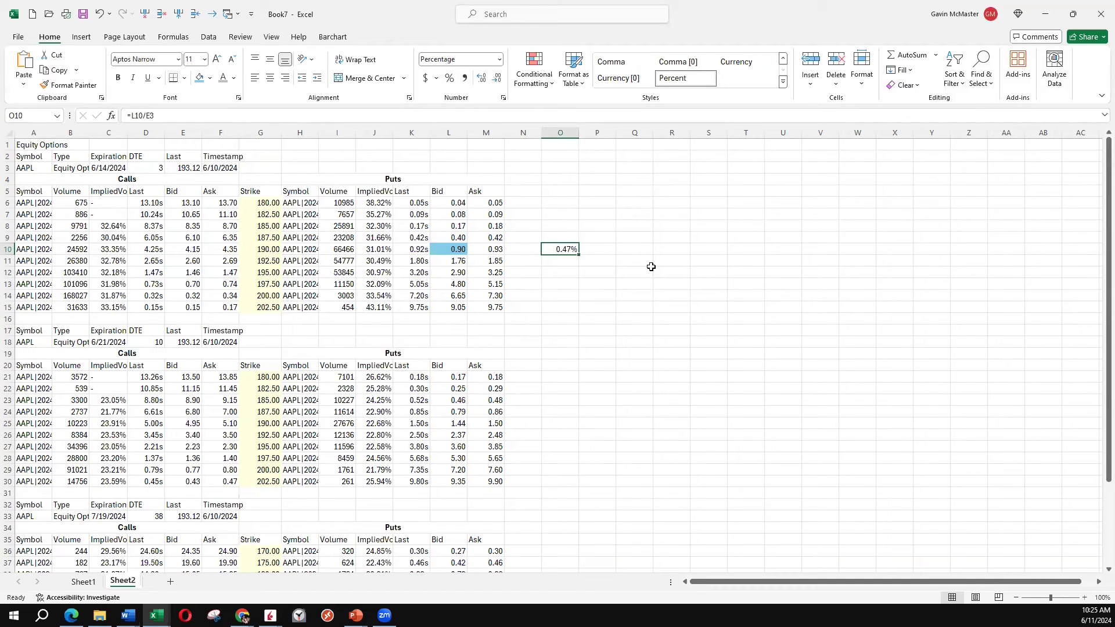
Step: Annualize the 3-day return with =365/3 in O11 and =O10*O11 in O12, formatting O12 as a two-decimal percentage
key(Down)
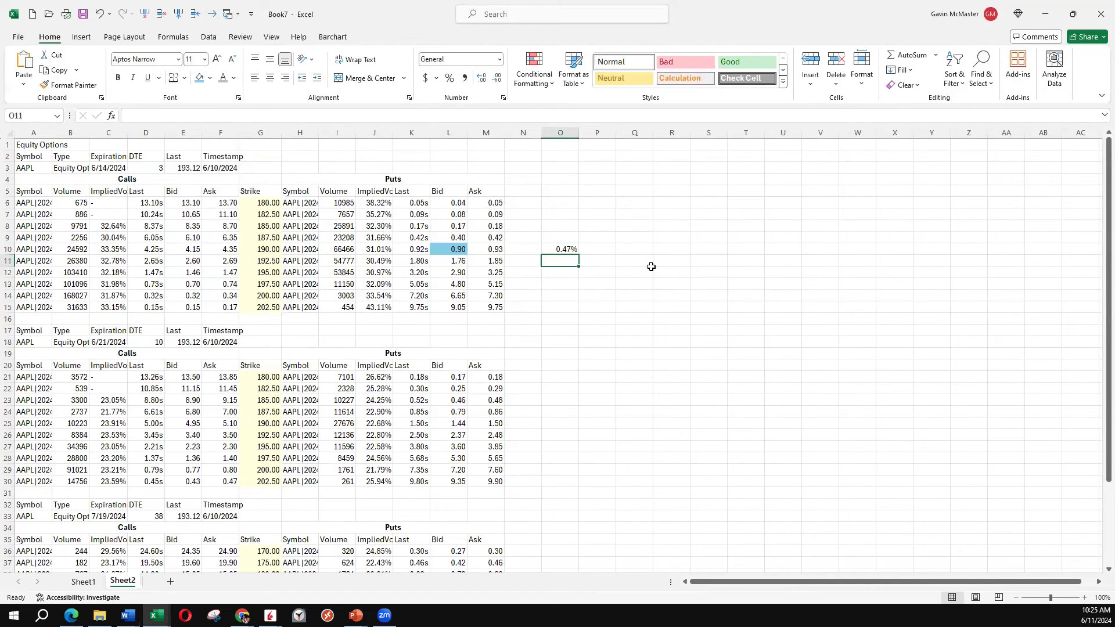
text(=365/3)
key(Return)
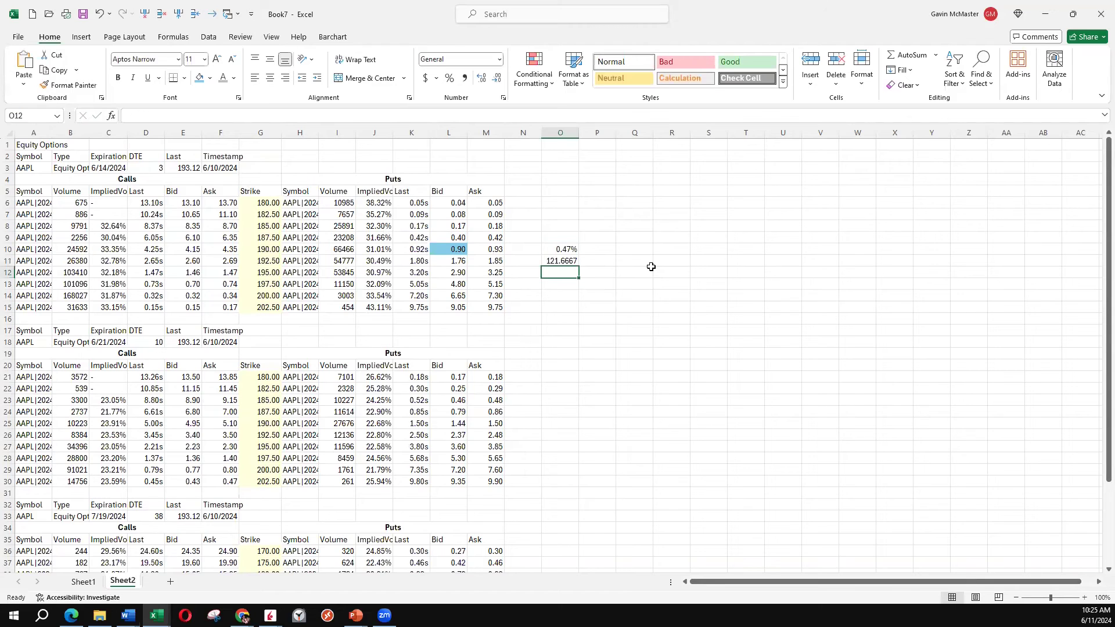
text(=O10*O11)
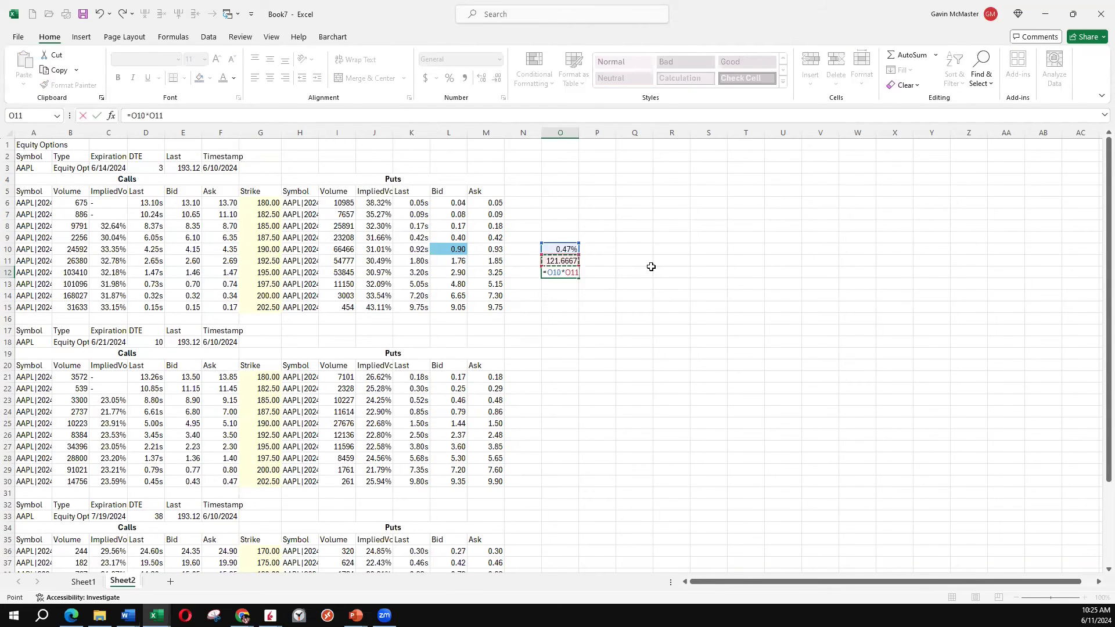
key(Return)
key(Up)
click(449, 78)
double_click(482, 78)
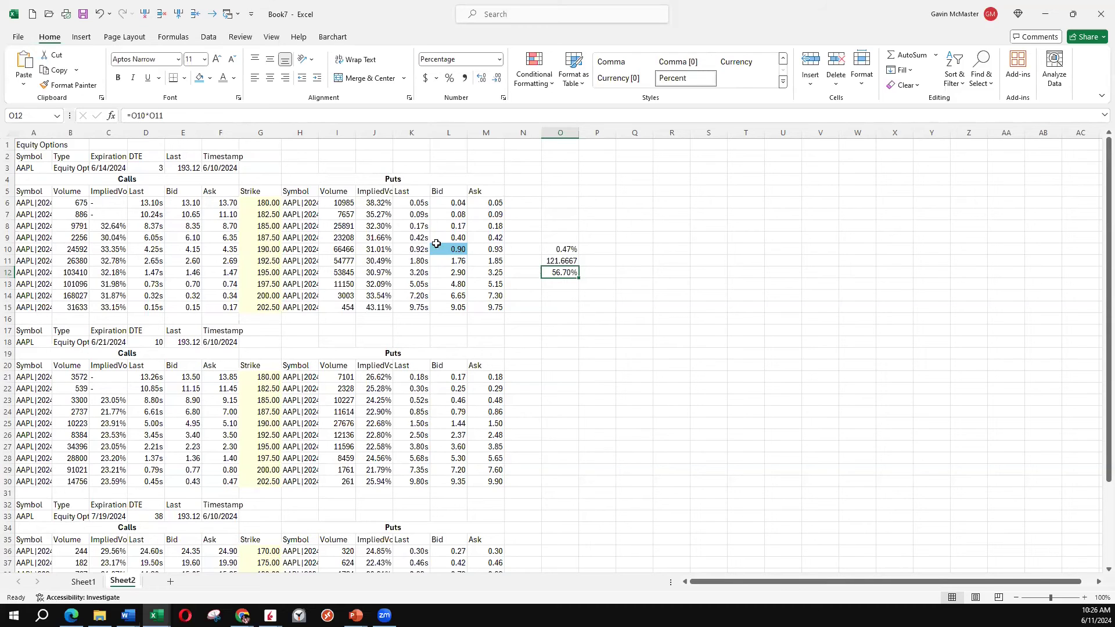
Step: Enter =L40/E33 in O40 for the 38-day put's return and format it as a percentage with two decimals
scroll(559, 339, down, 4)
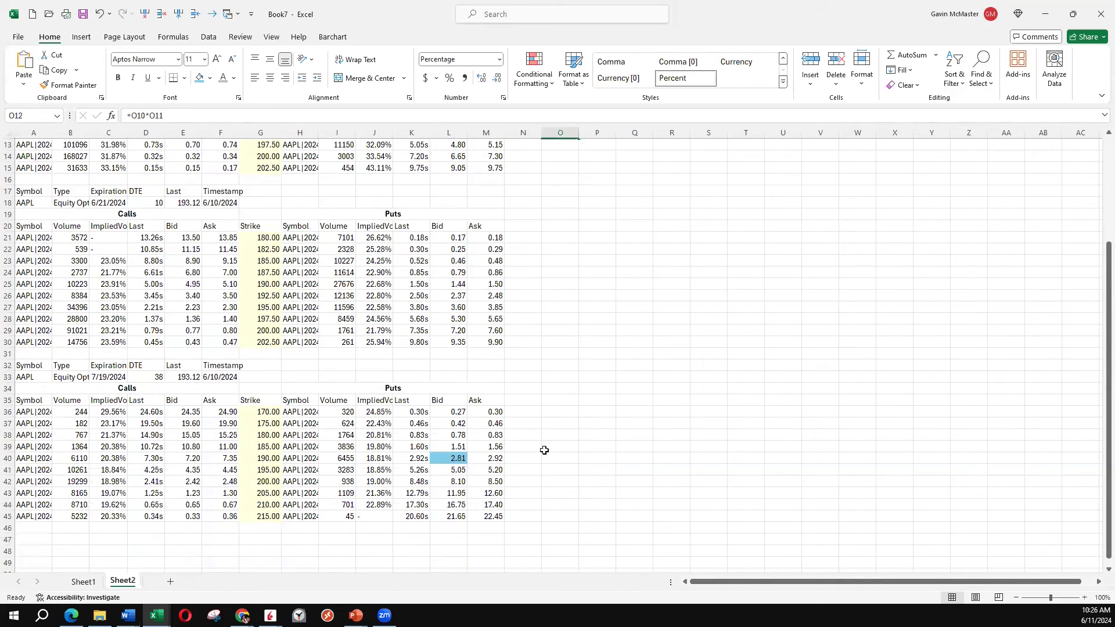
click(557, 458)
text(=)
click(457, 457)
text(/)
click(177, 377)
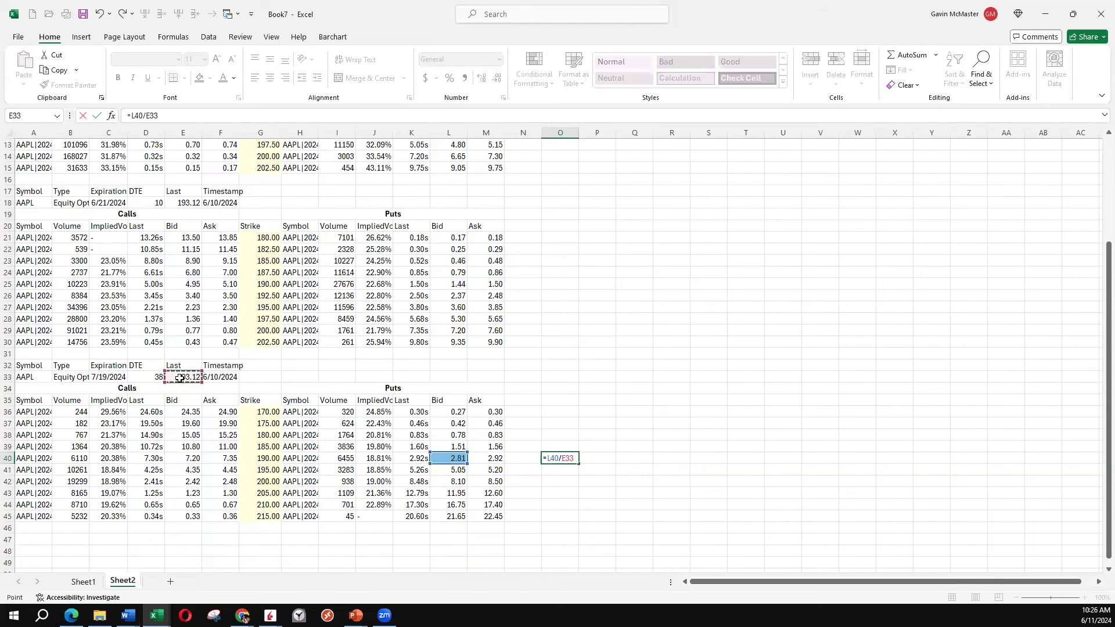
key(Return)
key(Up)
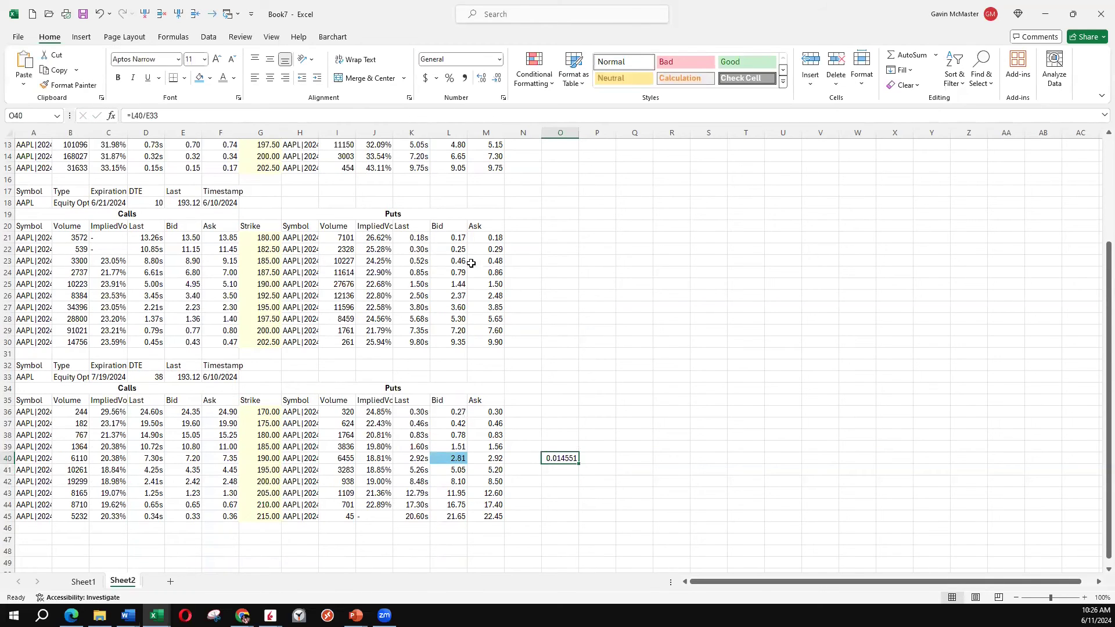
click(451, 78)
click(480, 79)
click(480, 79)
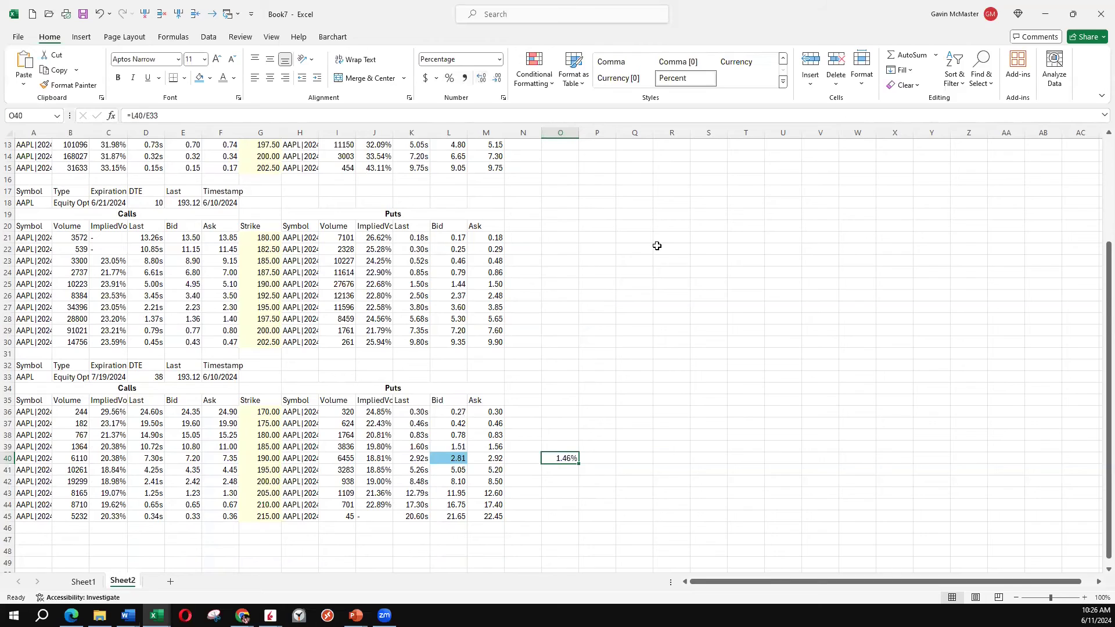
Step: Annualize the 38-day return with =365/38 in O41 and =O40*O41 in O42, formatting O42 as a two-decimal percentage
key(Down)
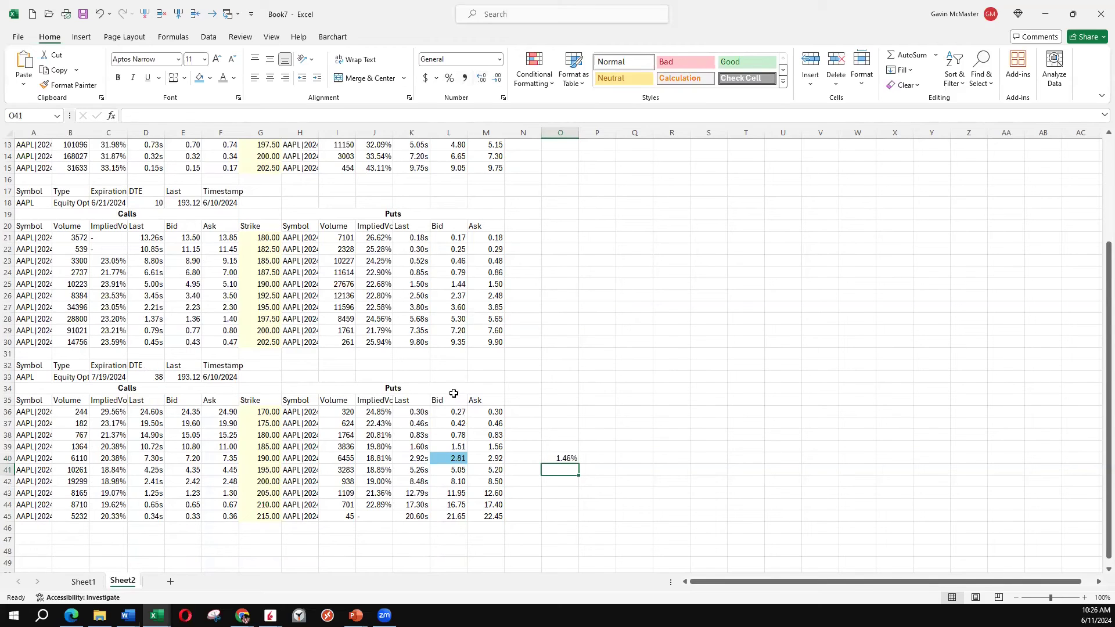
text(=365/38)
key(Return)
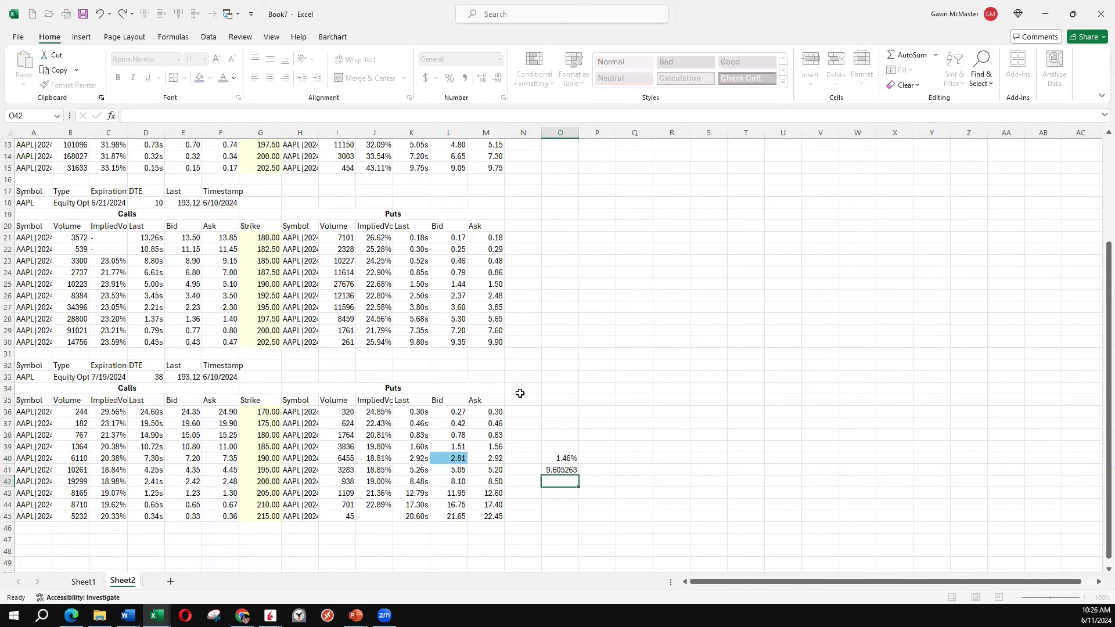
text(=O40*O41)
key(Return)
key(Up)
click(449, 78)
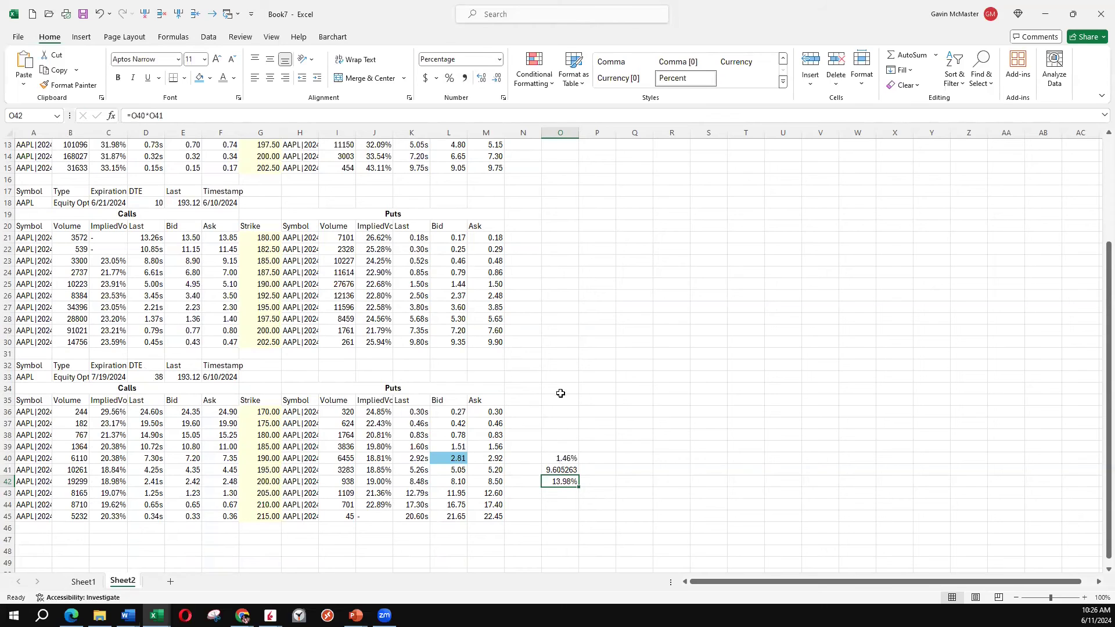
Step: Fill the implied volatility cells of the 190-strike puts, J10 and J40, with light blue
scroll(559, 304, up, 2)
click(561, 201)
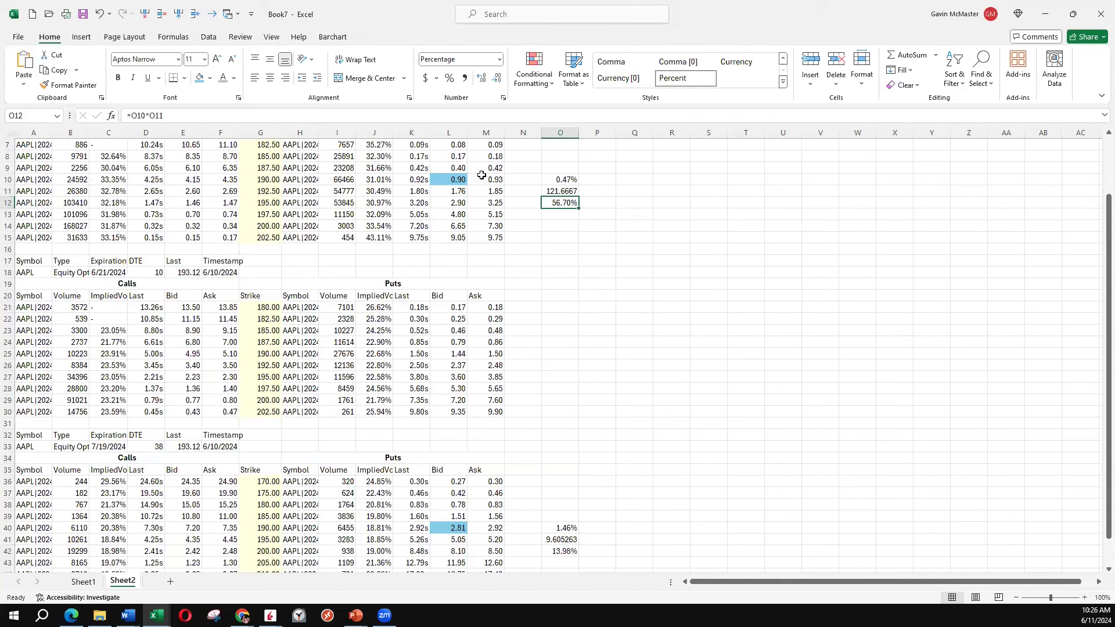
click(375, 178)
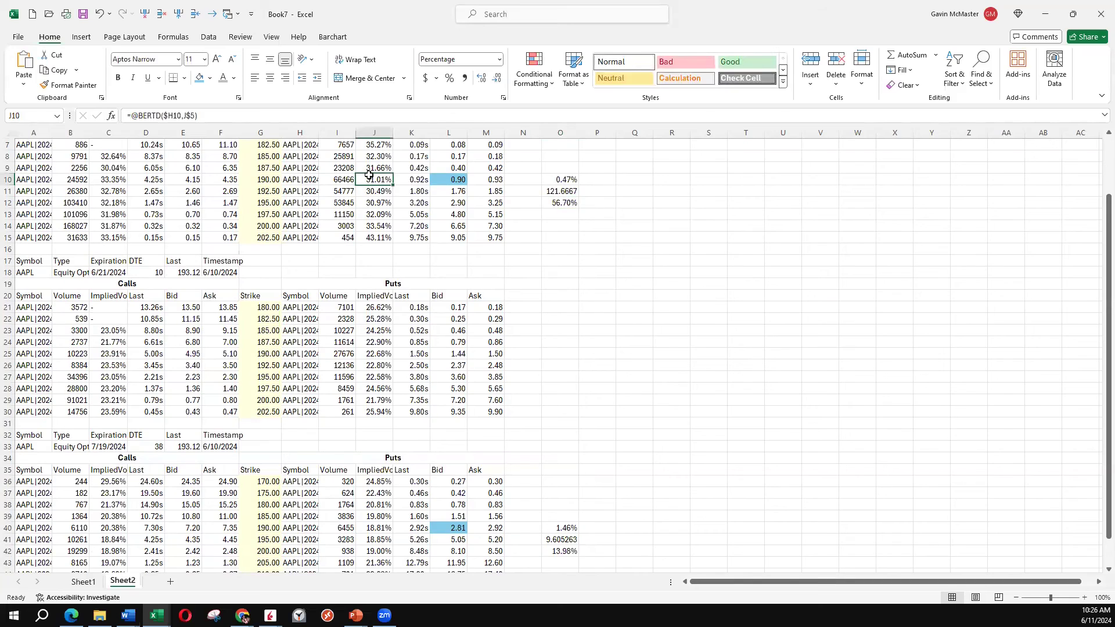
click(198, 81)
click(383, 525)
click(199, 79)
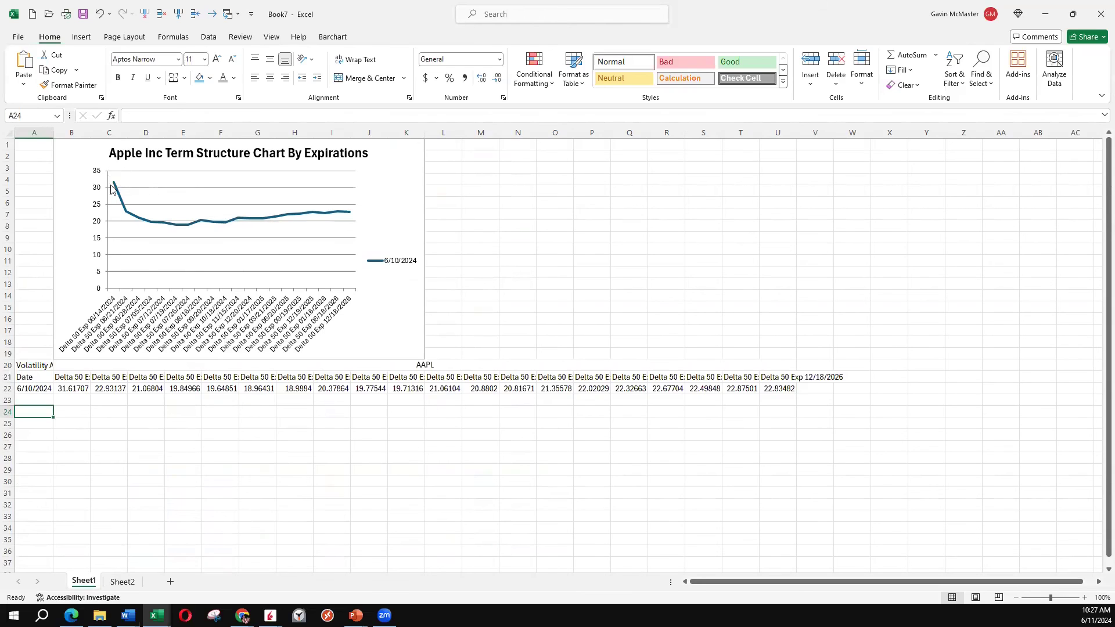
Step: Start a Barchart volatility analysis for the NASDAQ stock TSLA and choose Term Structure as its type
mouse_move(113, 189)
mouse_move(162, 228)
click(332, 38)
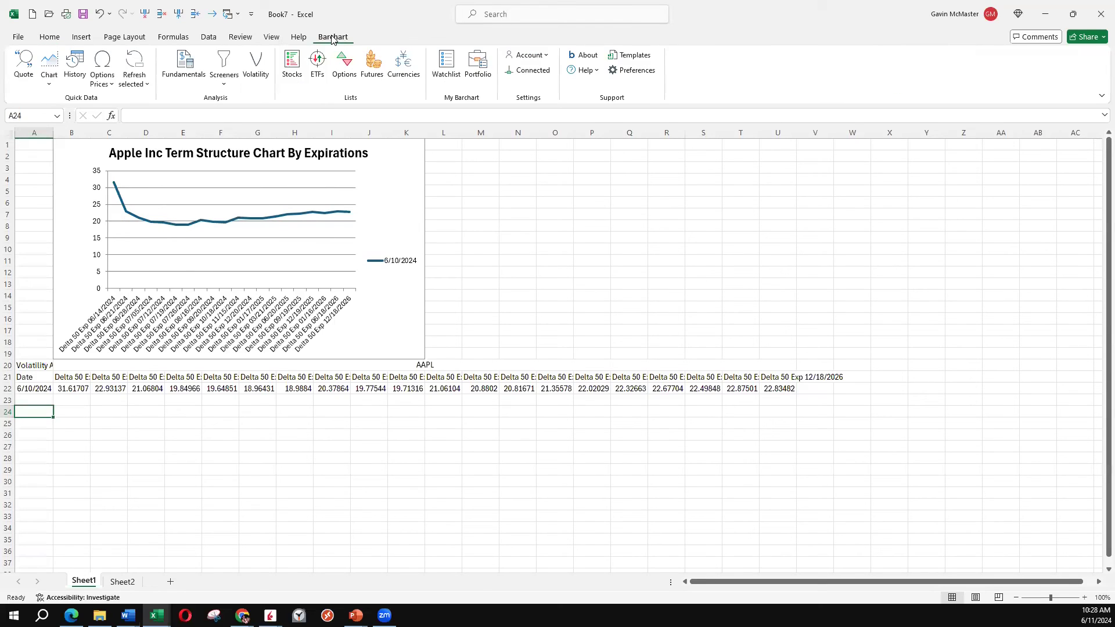
click(253, 65)
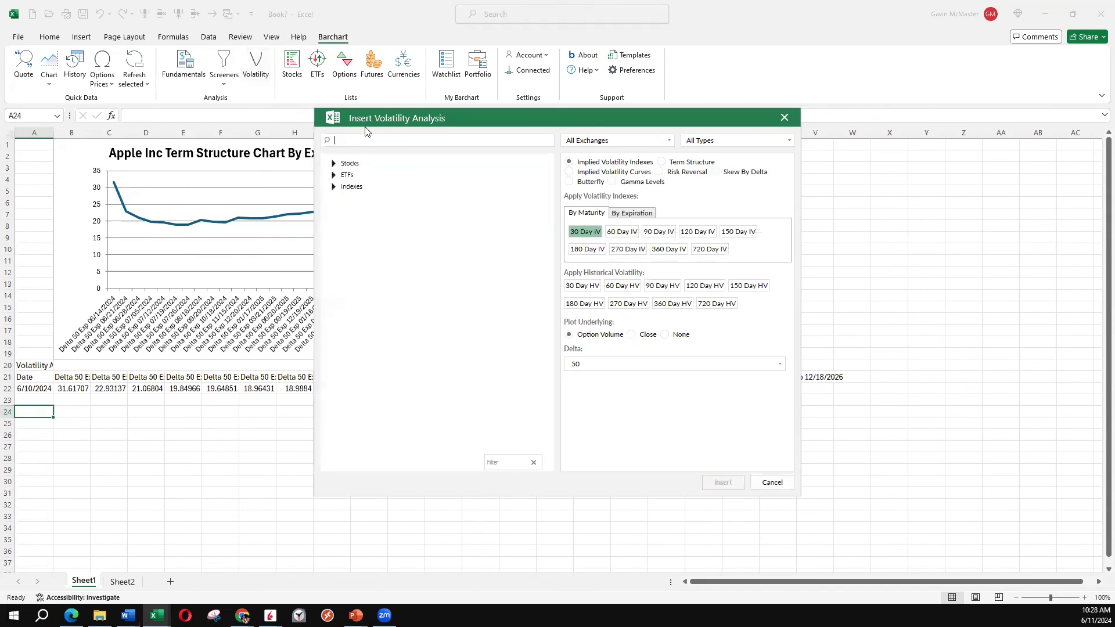
text(tsla)
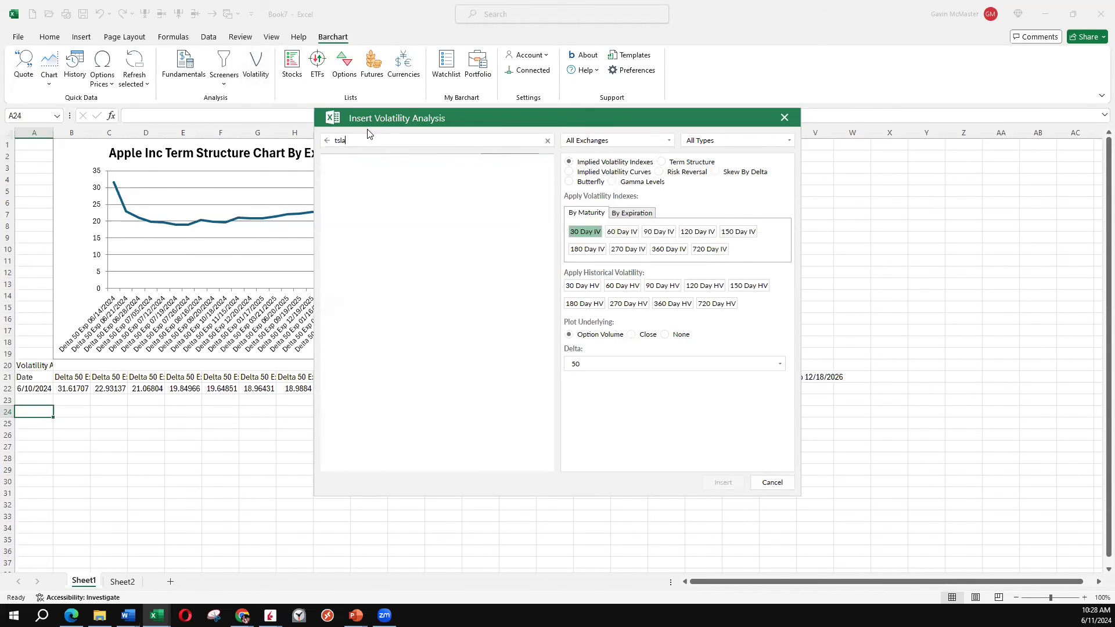
click(384, 197)
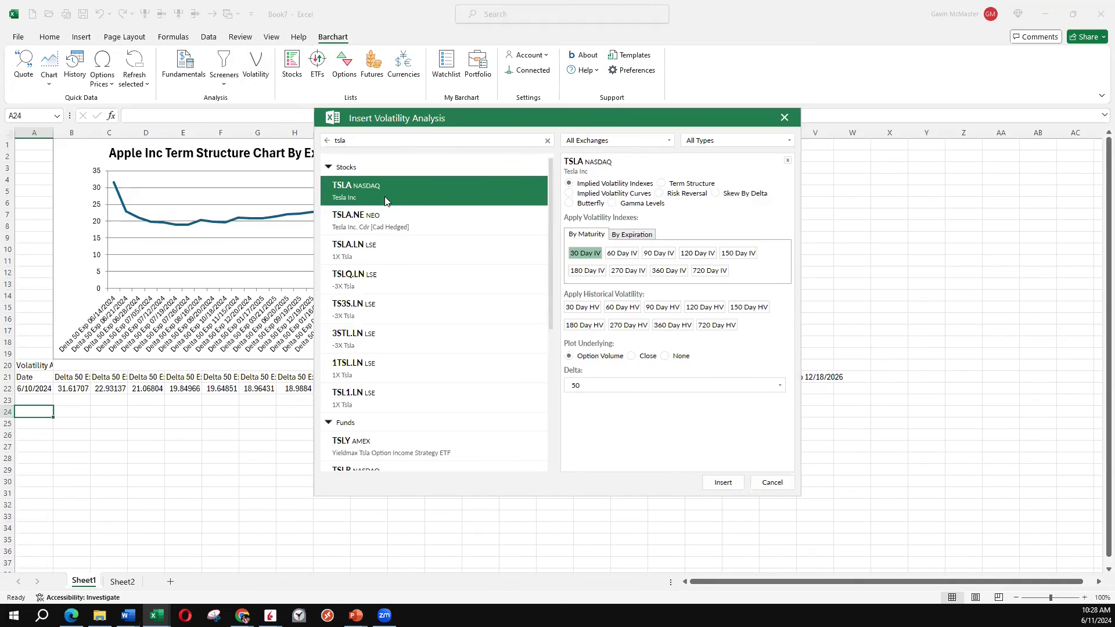
click(681, 186)
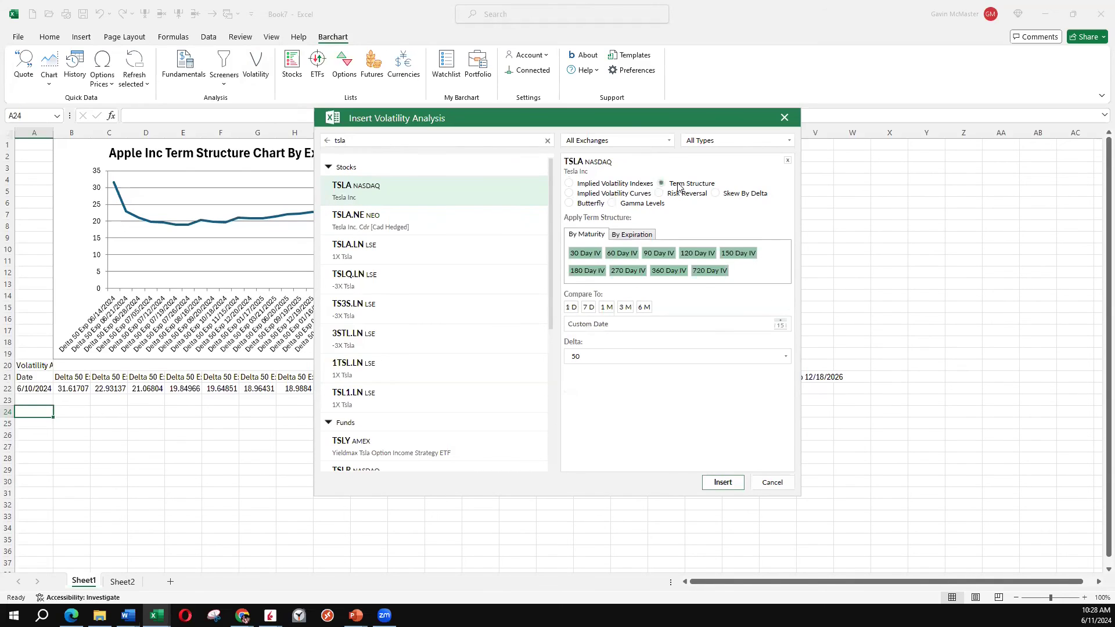
Step: Set 3/1/2023 as the custom comparison date and insert the TSLA term structure analysis into the sheet
click(781, 326)
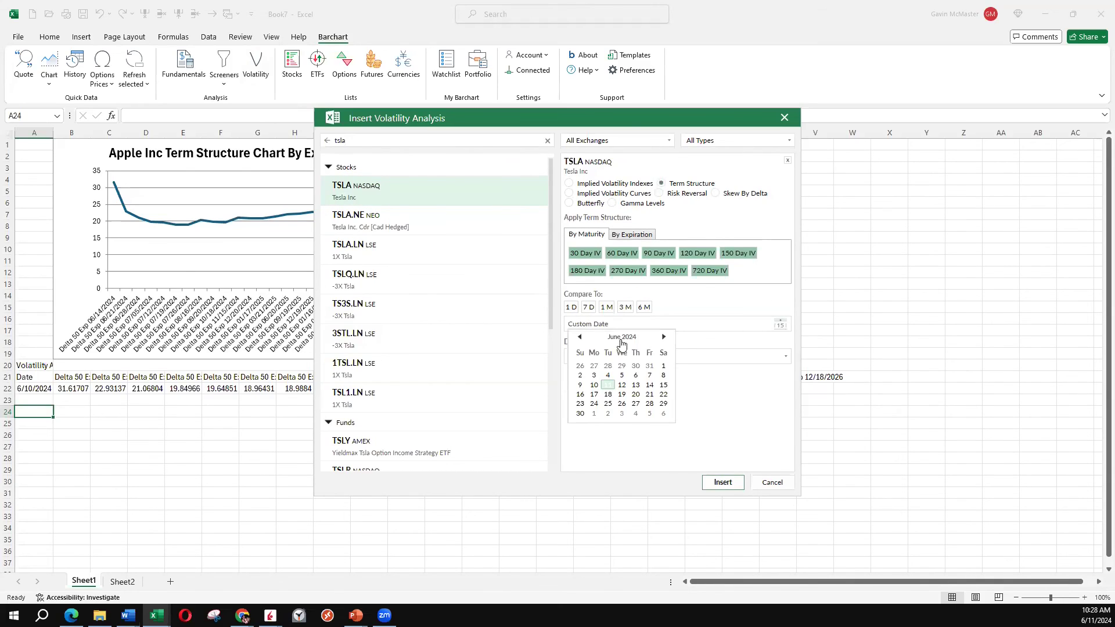
click(579, 337)
click(579, 338)
click(579, 337)
click(579, 338)
click(579, 338)
click(579, 338)
click(579, 338)
click(579, 338)
click(579, 338)
click(579, 337)
click(579, 338)
click(579, 338)
click(579, 338)
click(579, 338)
click(579, 337)
click(621, 365)
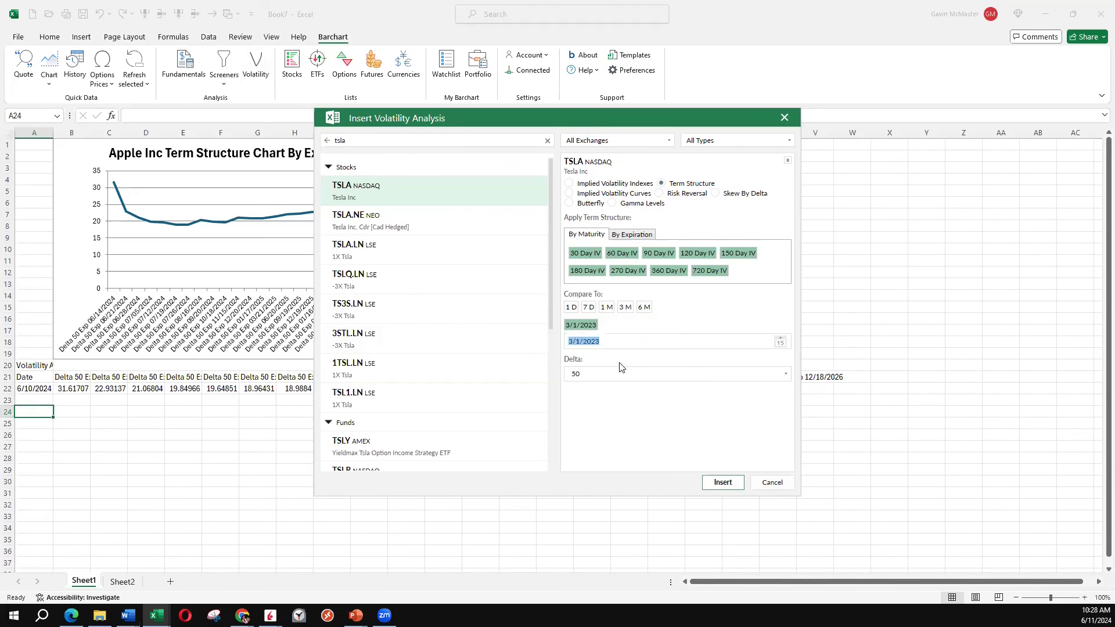
click(721, 483)
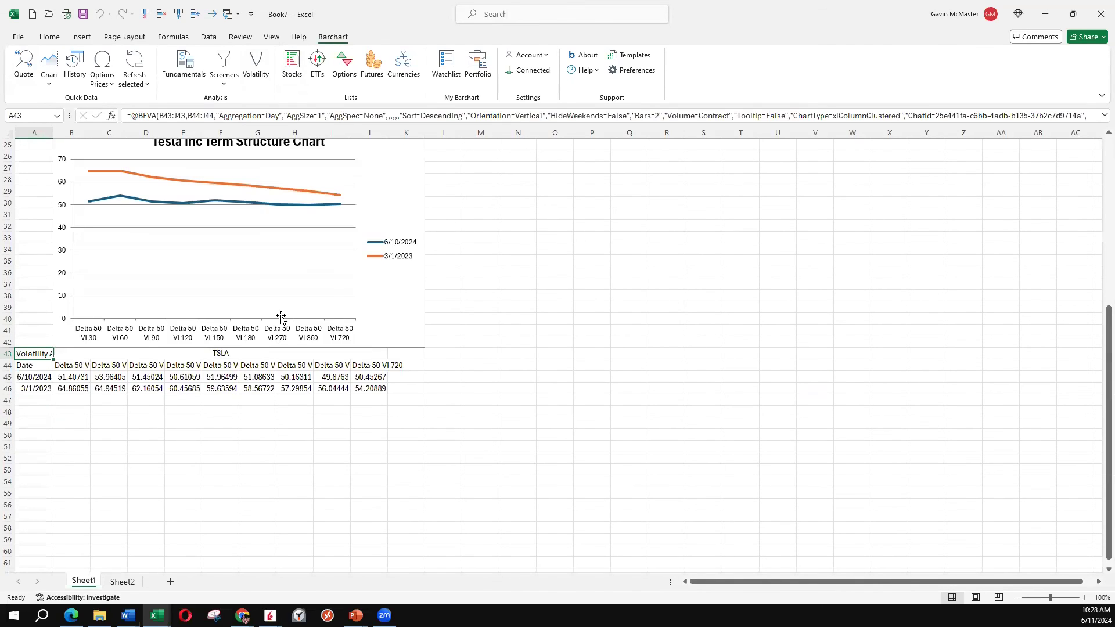
Step: Clear the 6/10/2024 data in row 45 so the Tesla chart plots only the 3/1/2023 term structure
mouse_move(150, 174)
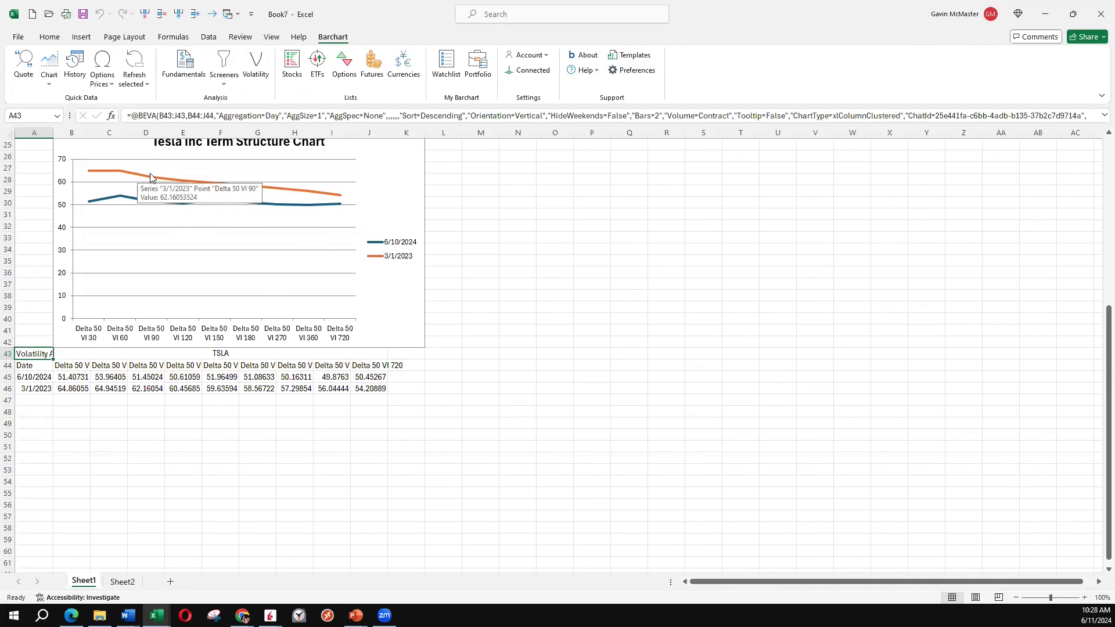
mouse_move(144, 205)
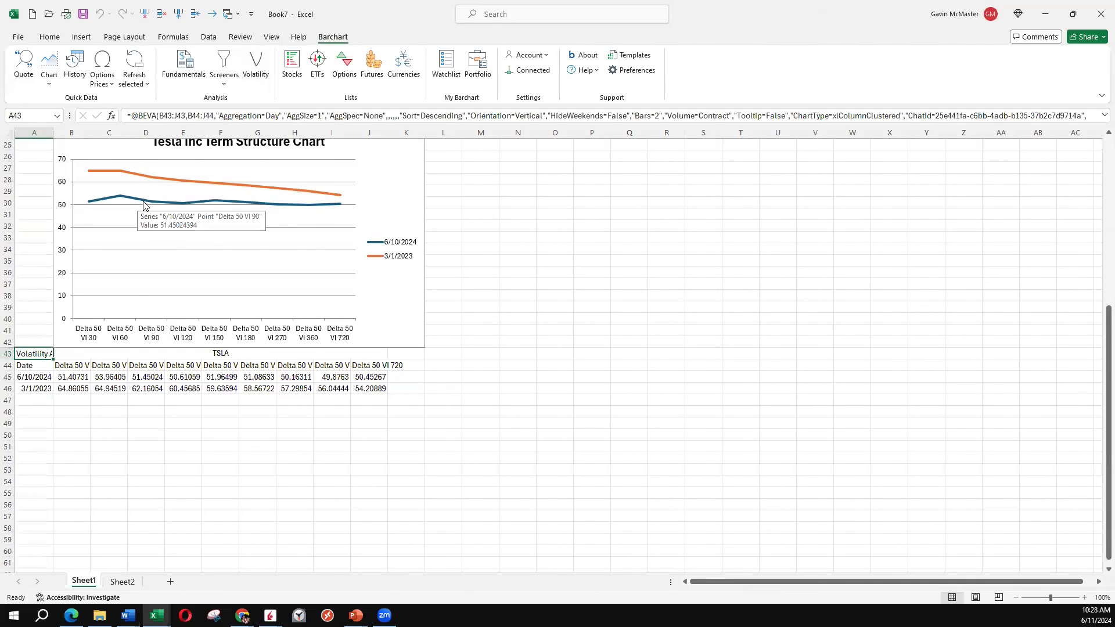
click(8, 377)
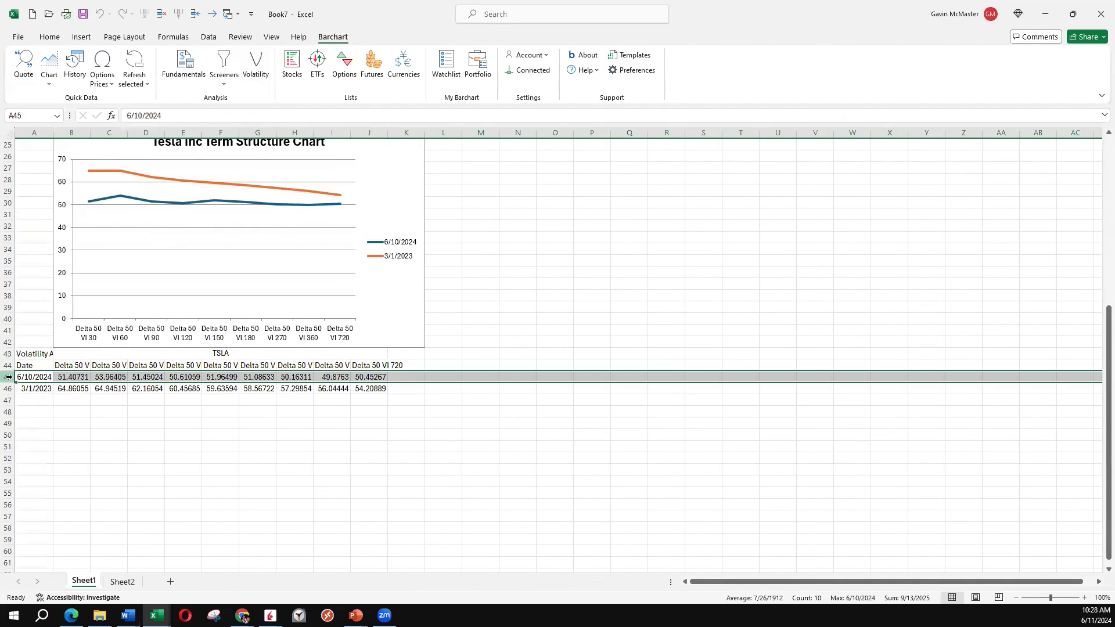
key(Delete)
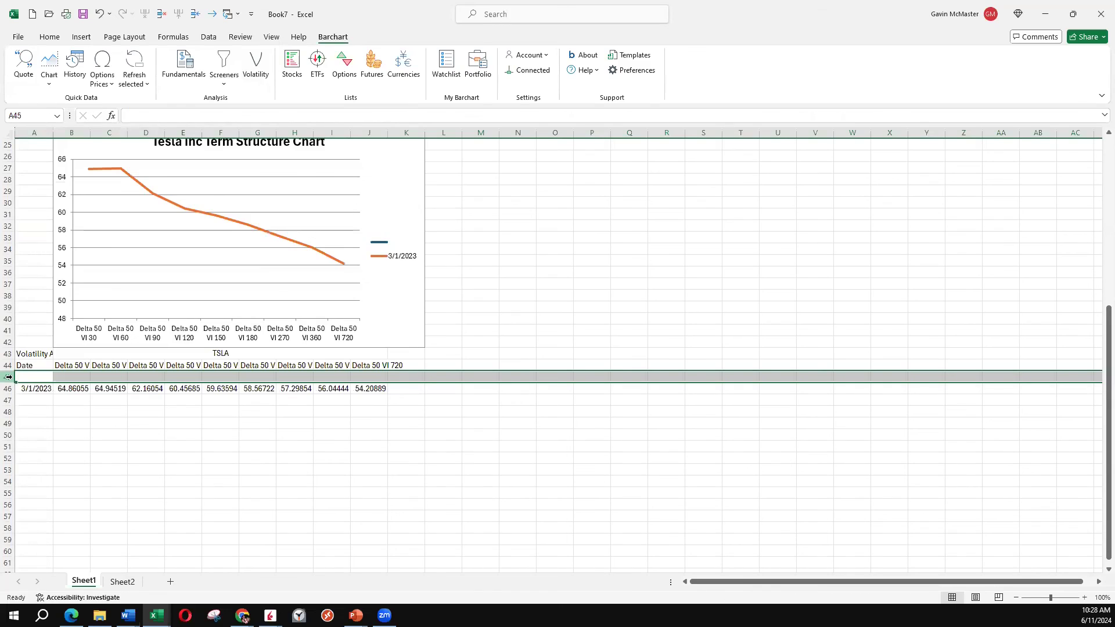
click(55, 408)
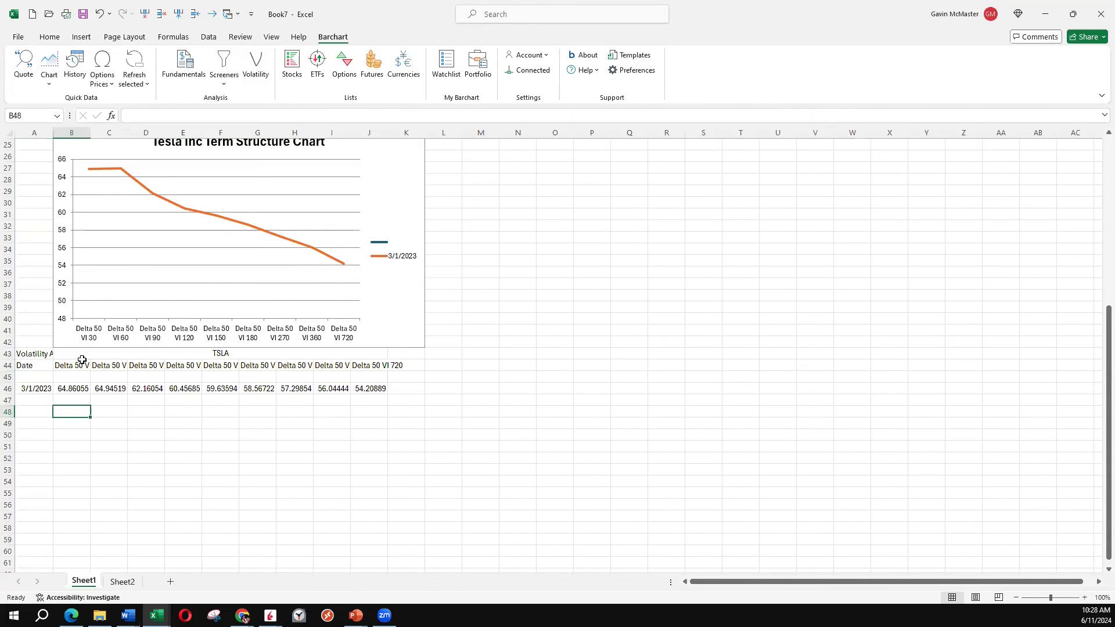
scroll(125, 171, up, 1)
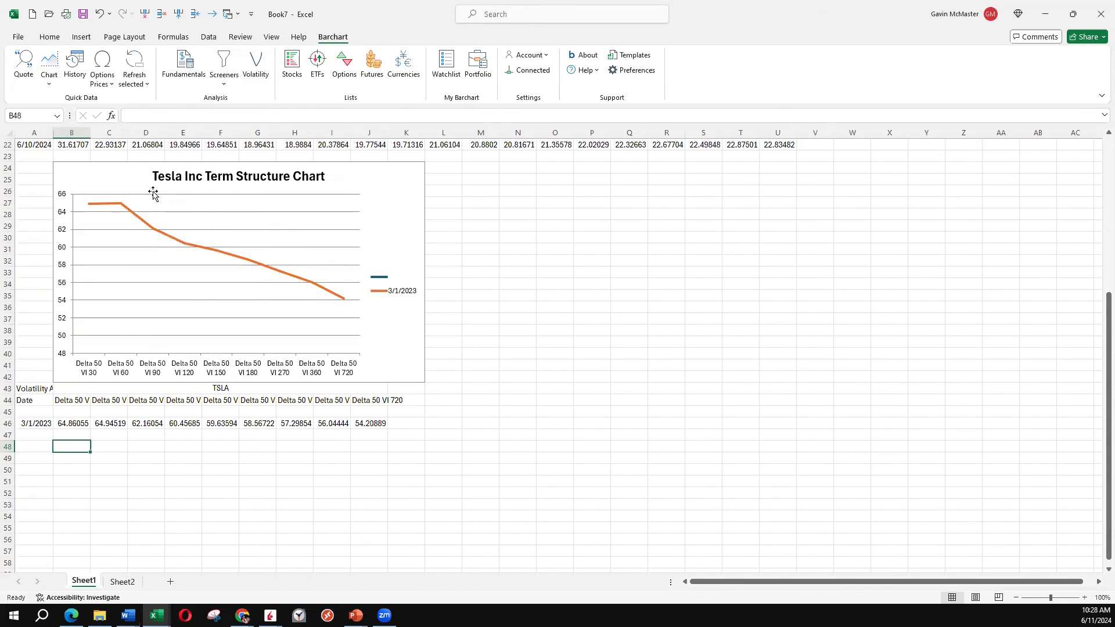